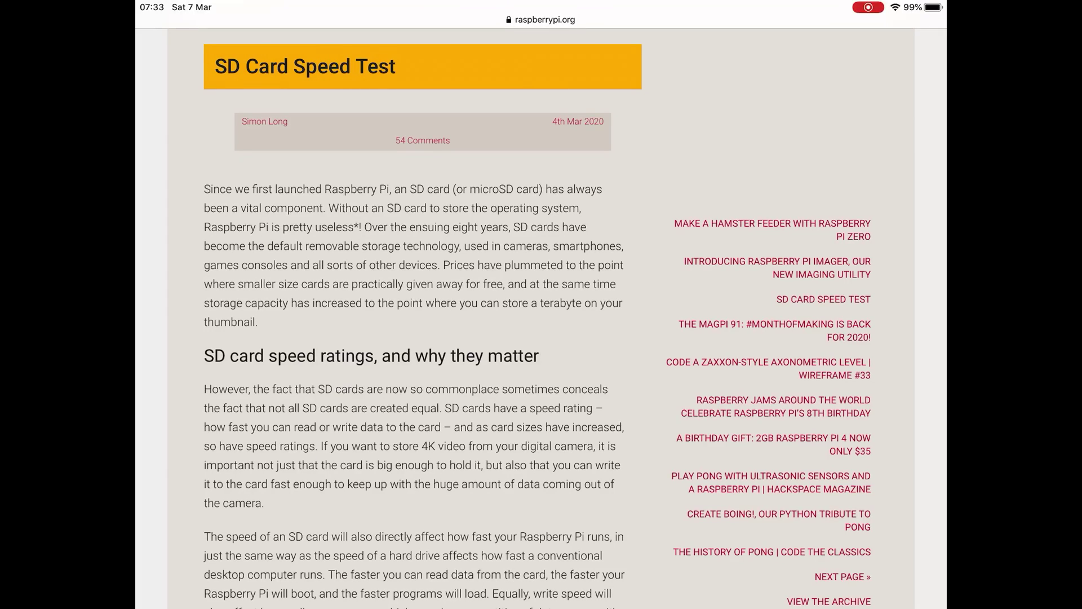
Scroll down the SD Card Speed Test post until The MagPi 91 #MonthOfMaking post begins.
{"action": "scroll", "coordinate": [414, 316], "scroll_direction": "down", "scroll_amount": 15}
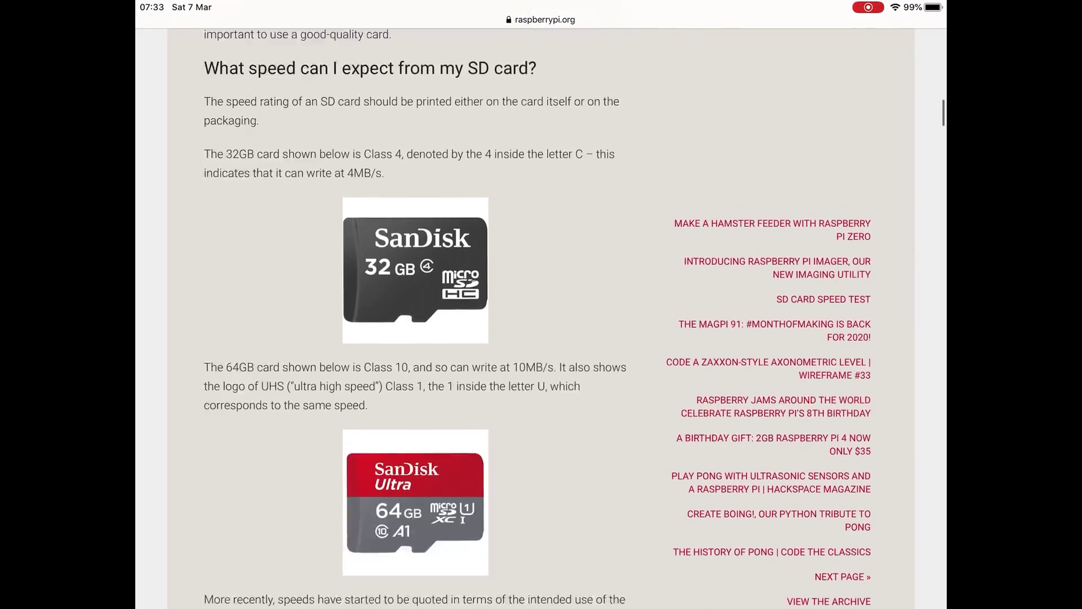
{"action": "scroll", "coordinate": [414, 316], "scroll_direction": "down", "scroll_amount": 15}
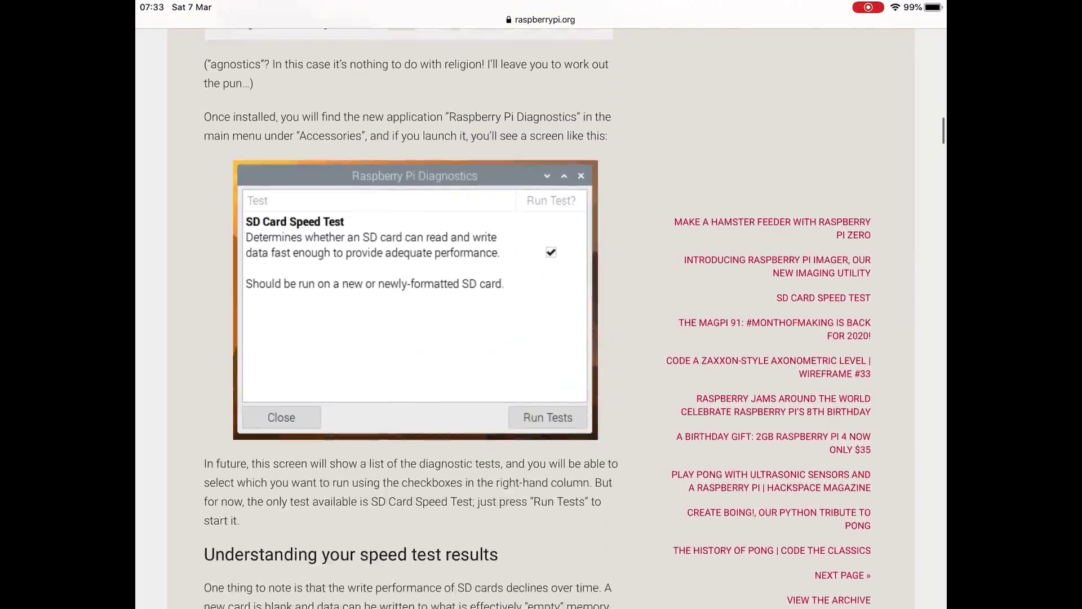
{"action": "scroll", "coordinate": [414, 315], "scroll_direction": "up", "scroll_amount": 5}
{"action": "scroll", "coordinate": [414, 338], "scroll_direction": "up", "scroll_amount": 10}
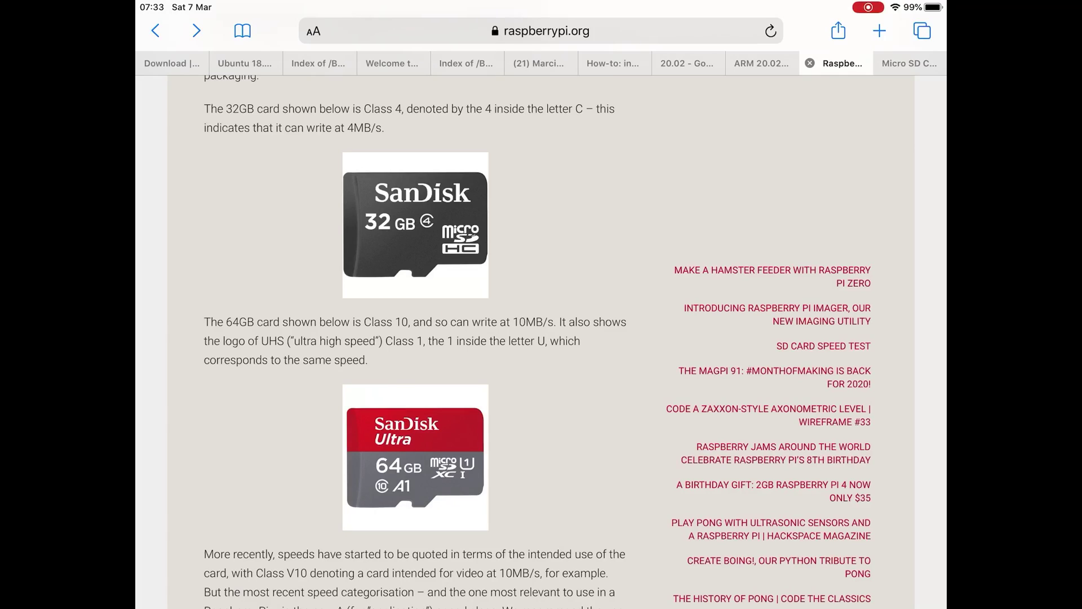
{"action": "scroll", "coordinate": [414, 338], "scroll_direction": "down", "scroll_amount": 10}
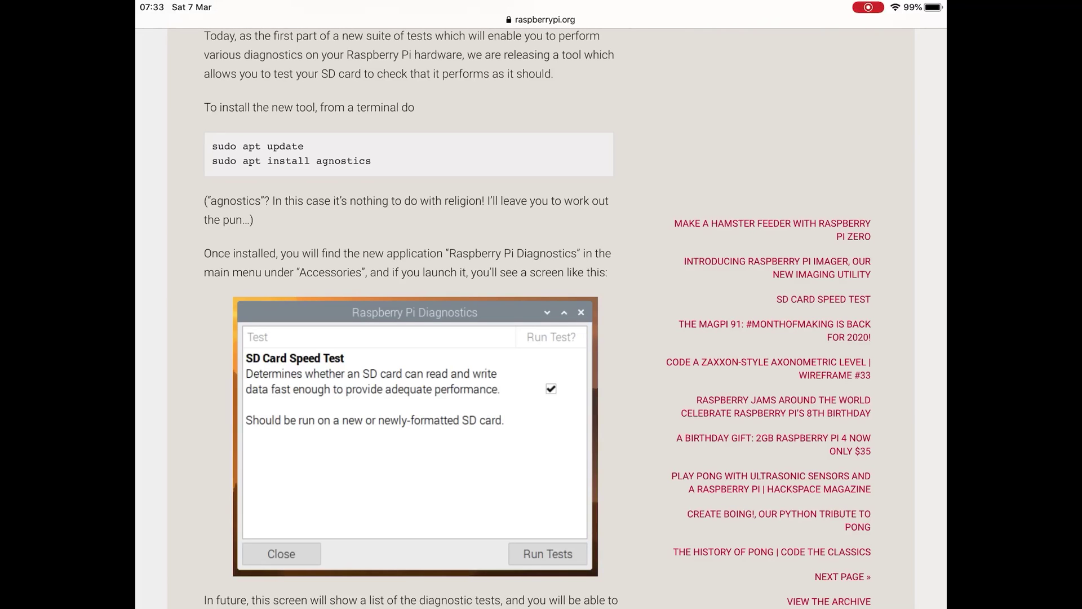
{"action": "scroll", "coordinate": [541, 315], "scroll_direction": "down", "scroll_amount": 3}
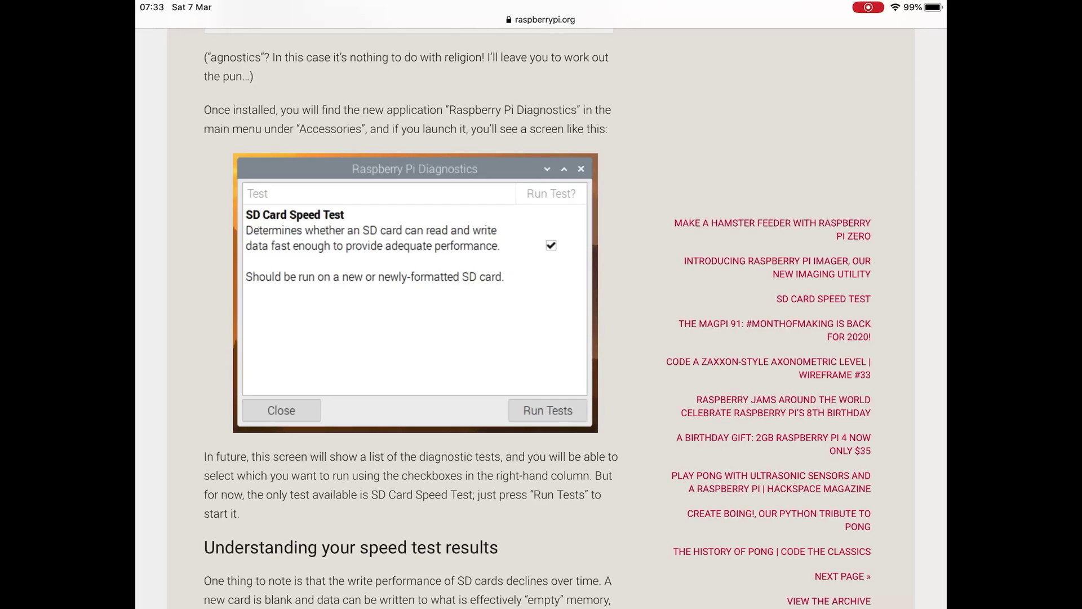
{"action": "scroll", "coordinate": [415, 315], "scroll_direction": "down", "scroll_amount": 20}
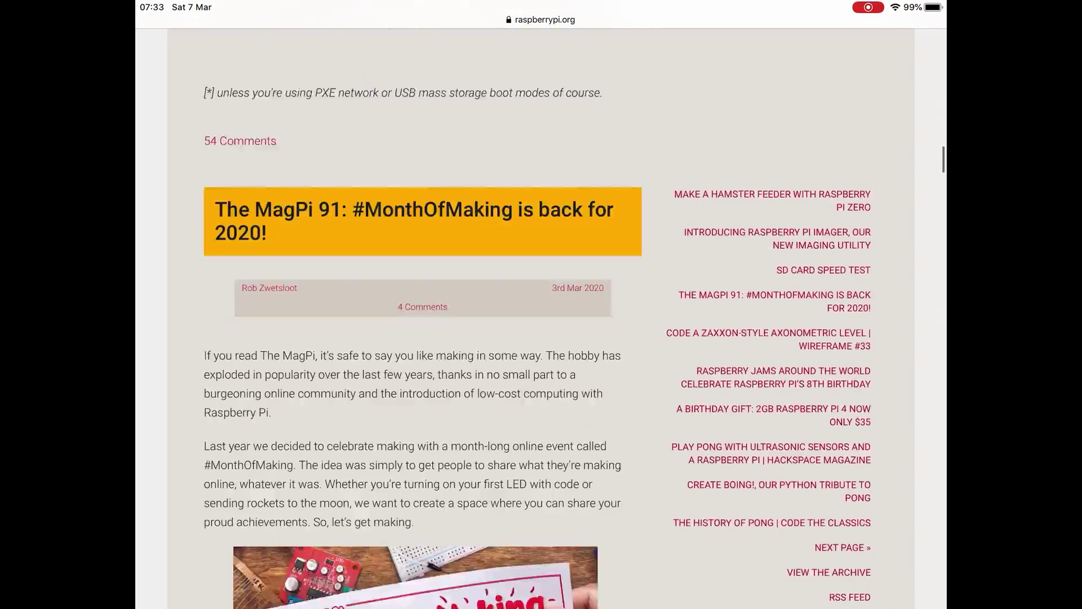
Jump to the post's 54 comments, skim them, then move to the Amazon micro SD card tab.
{"action": "scroll", "coordinate": [415, 316], "scroll_direction": "up", "scroll_amount": 4}
{"action": "left_click", "coordinate": [240, 331]}
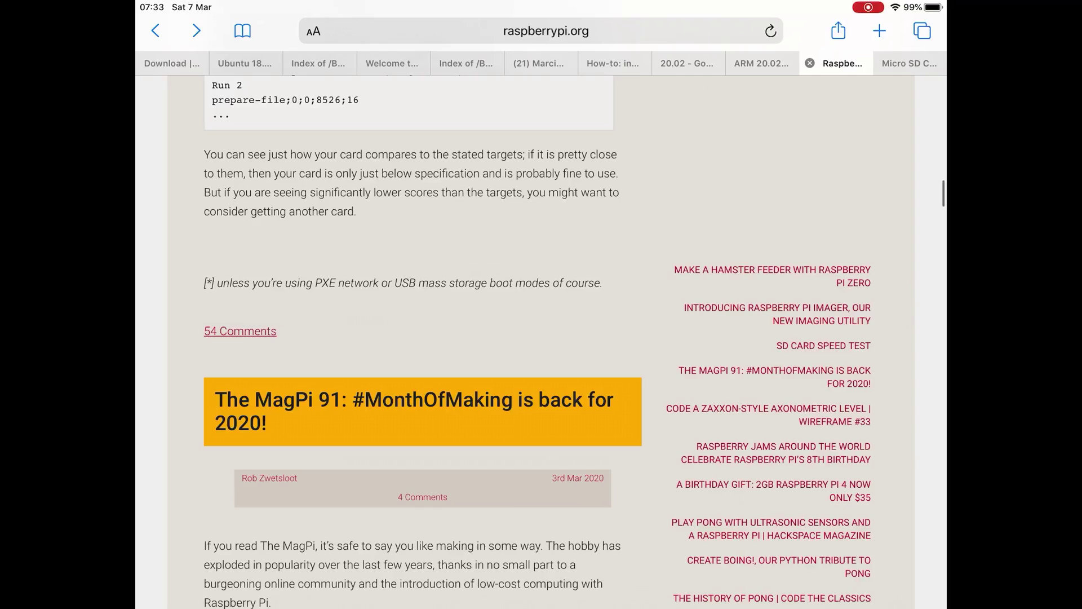
{"action": "scroll", "coordinate": [414, 316], "scroll_direction": "down", "scroll_amount": 20}
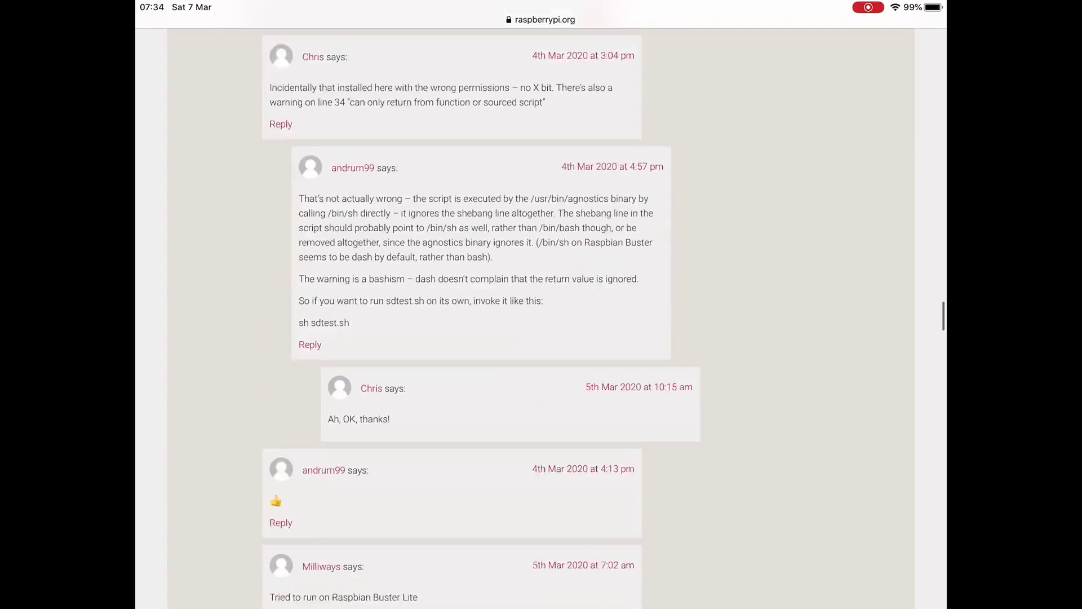
{"action": "scroll", "coordinate": [415, 316], "scroll_direction": "up", "scroll_amount": 20}
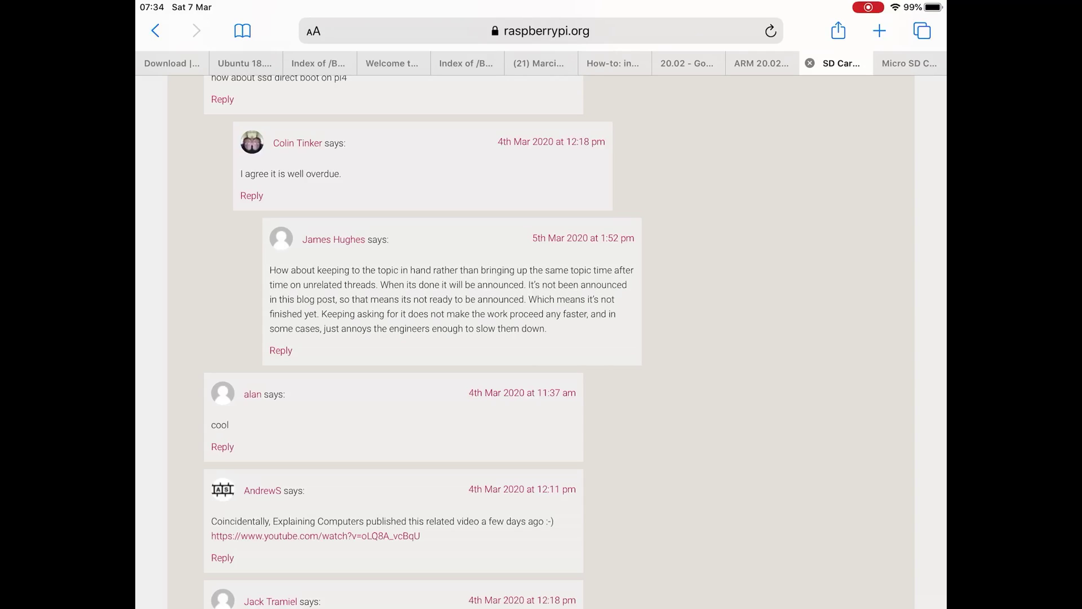
{"action": "key", "text": "ctrl+Tab"}
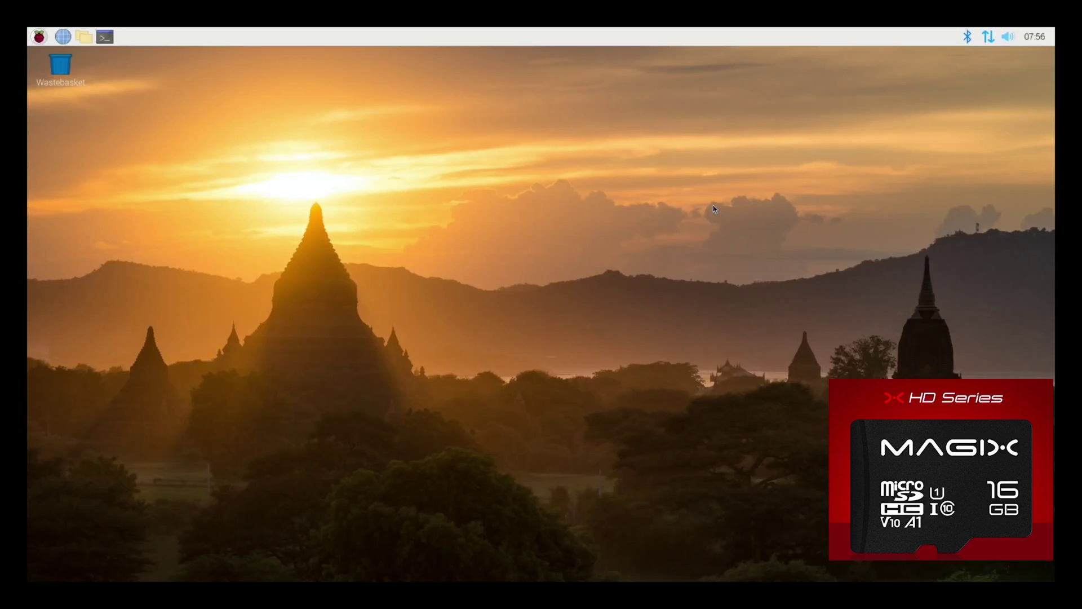
In a new terminal, refresh the package lists with sudo apt update.
{"action": "key", "text": "ctrl+alt+t"}
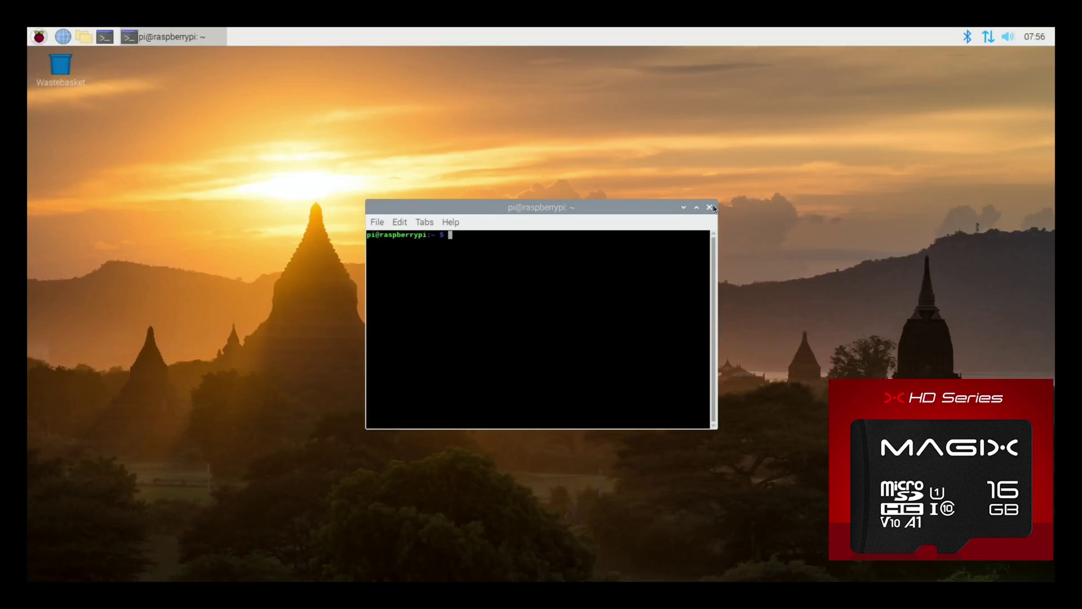
{"action": "type", "text": "sudo apt update"}
{"action": "key", "text": "Return"}
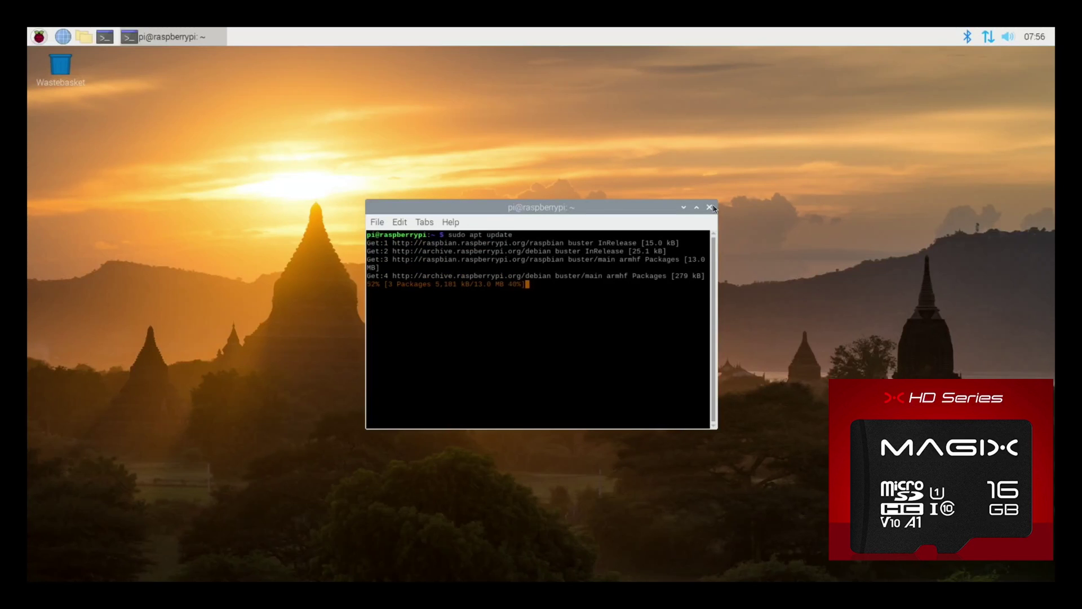
Install the agnostics package with sudo apt install agnostics, confirm with y, and close the terminal.
{"action": "type", "text": "sudo apt install agnostics"}
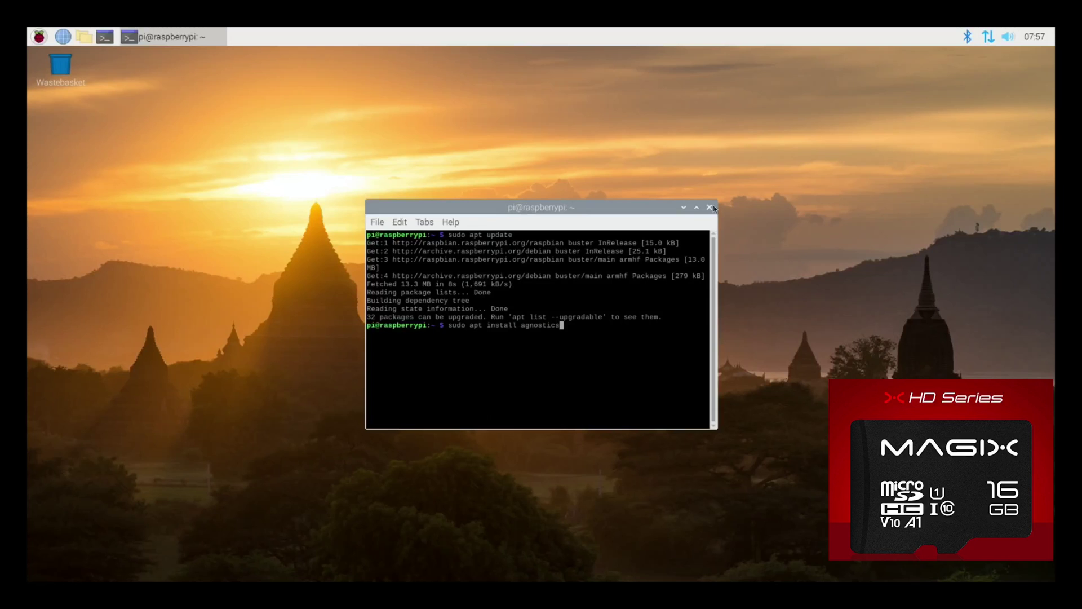
{"action": "key", "text": "Return"}
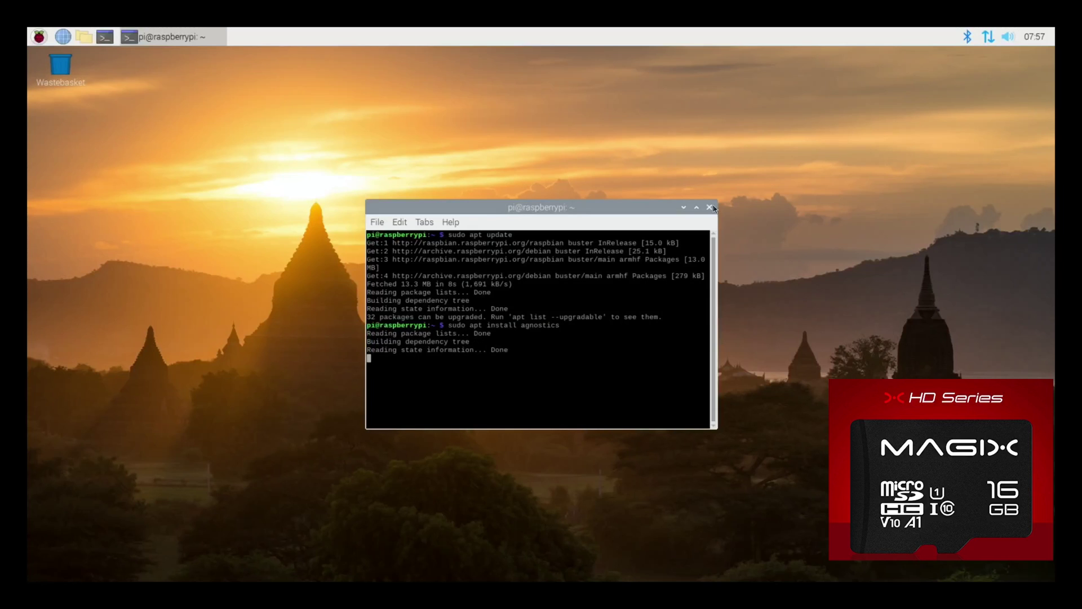
{"action": "type", "text": "y"}
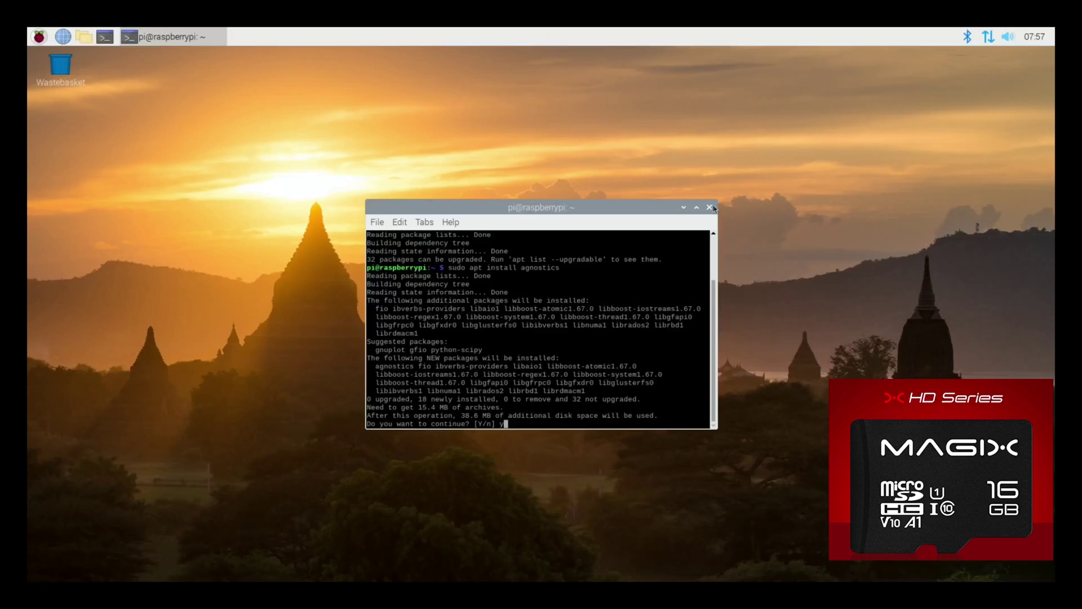
{"action": "key", "text": "Return"}
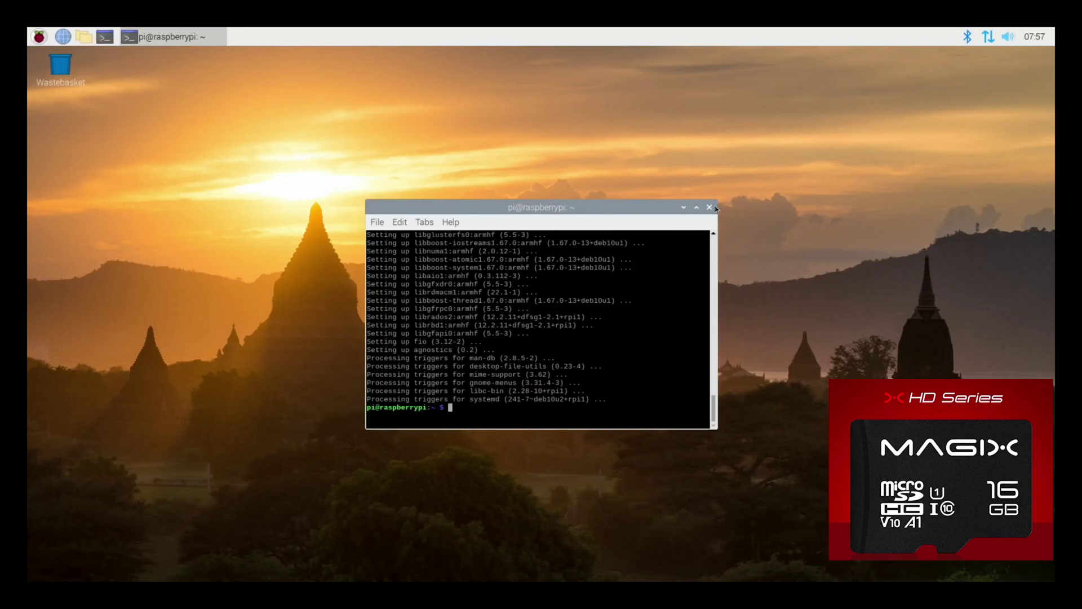
{"action": "left_click", "coordinate": [710, 208]}
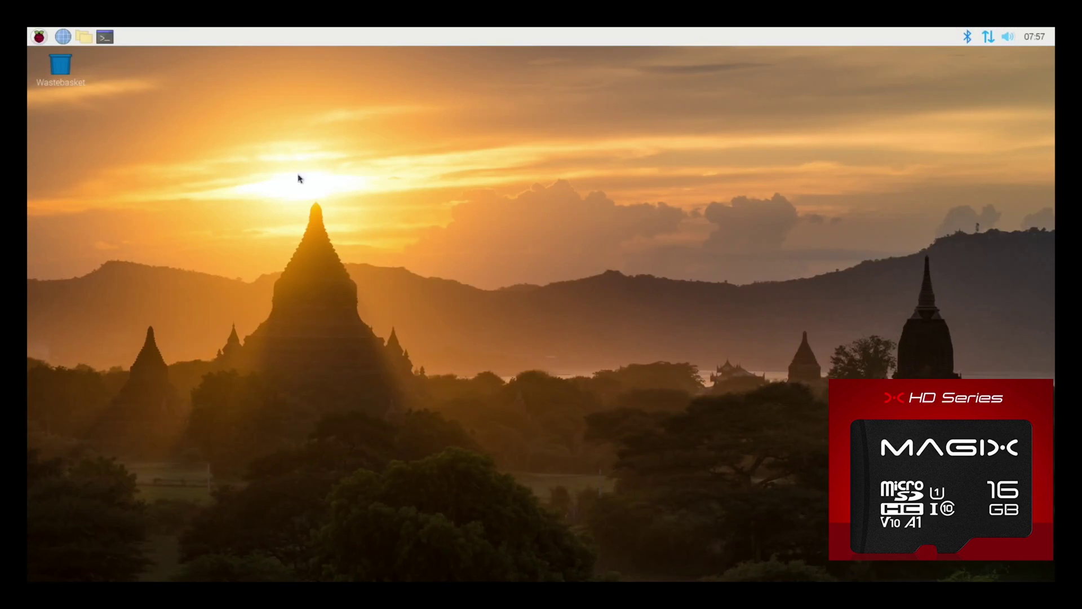
Launch Raspberry Pi Diagnostics from the Raspberry menu's Accessories submenu.
{"action": "left_click", "coordinate": [39, 37]}
{"action": "mouse_move", "coordinate": [78, 138]}
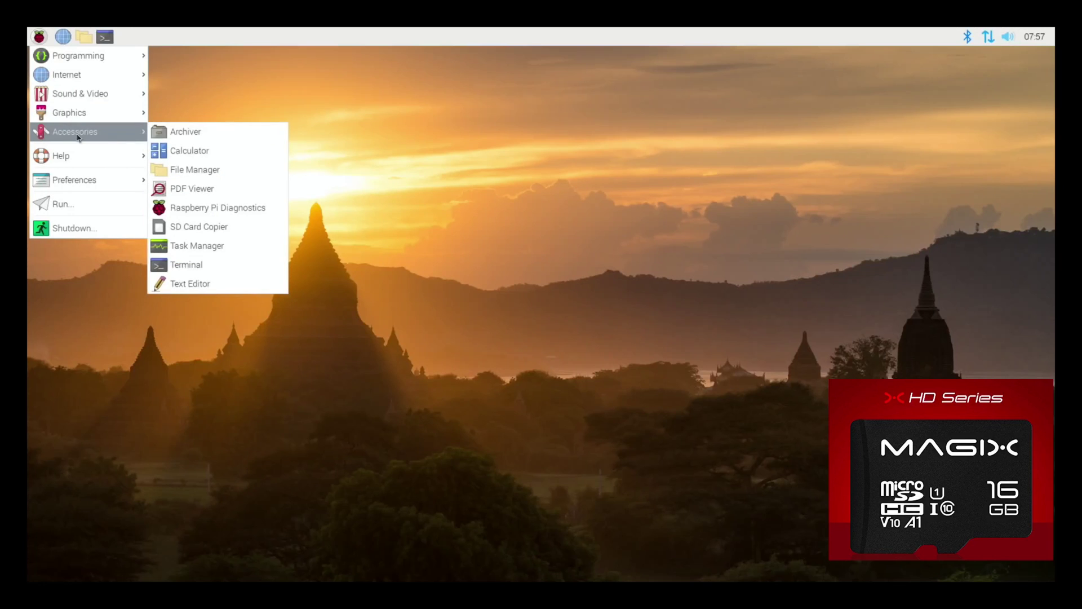
{"action": "left_click", "coordinate": [225, 208]}
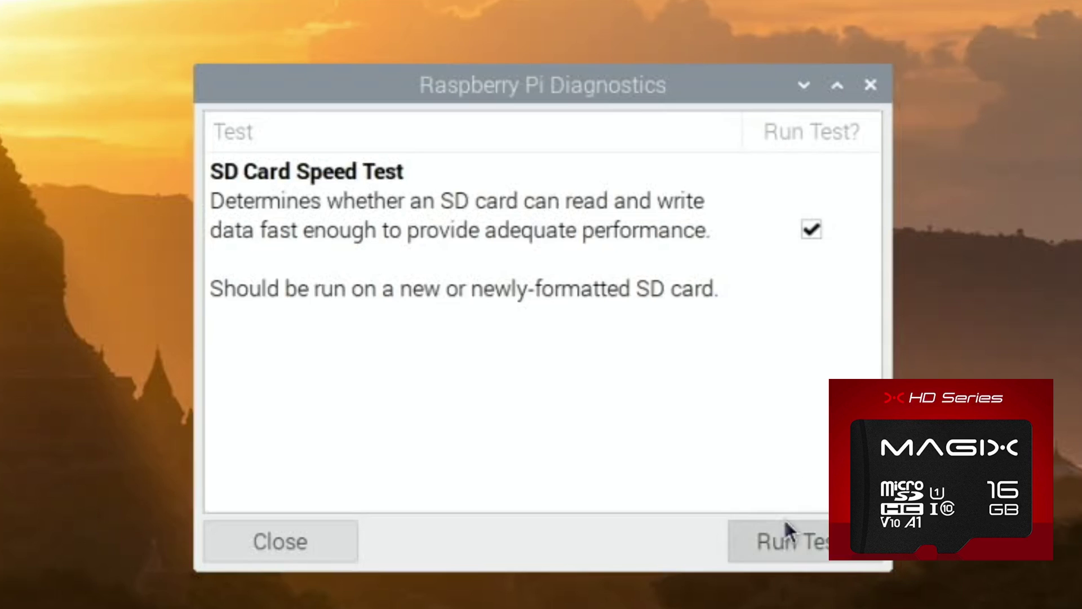
Run the SD Card Speed Test on the Magix 16GB card and wait for PASS.
{"action": "left_click", "coordinate": [782, 539]}
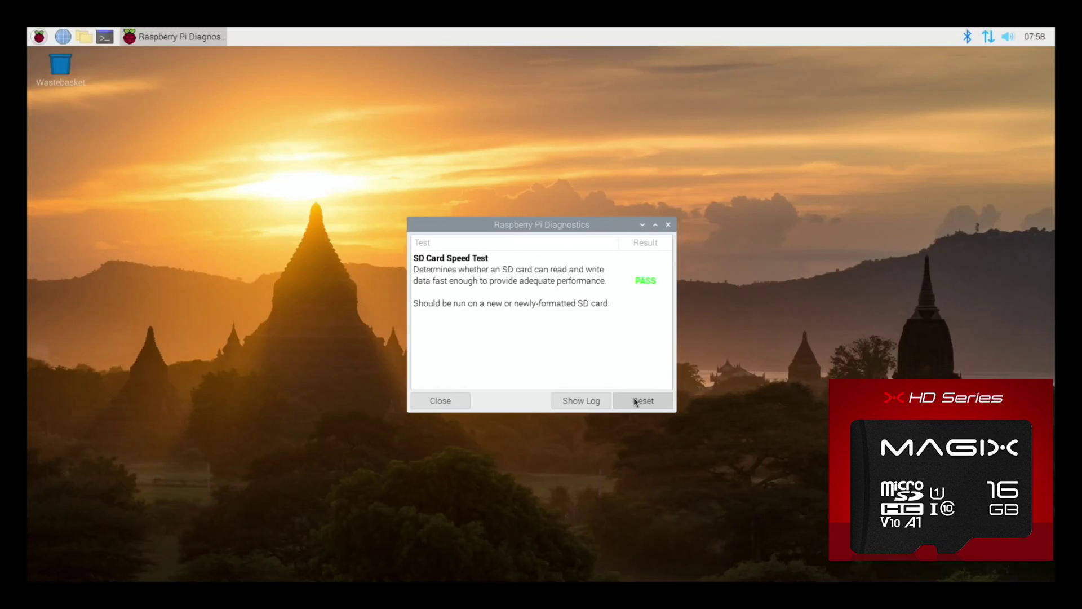
View the passing test's rpdiags.txt log confirming all three speeds passed.
{"action": "left_click", "coordinate": [600, 400]}
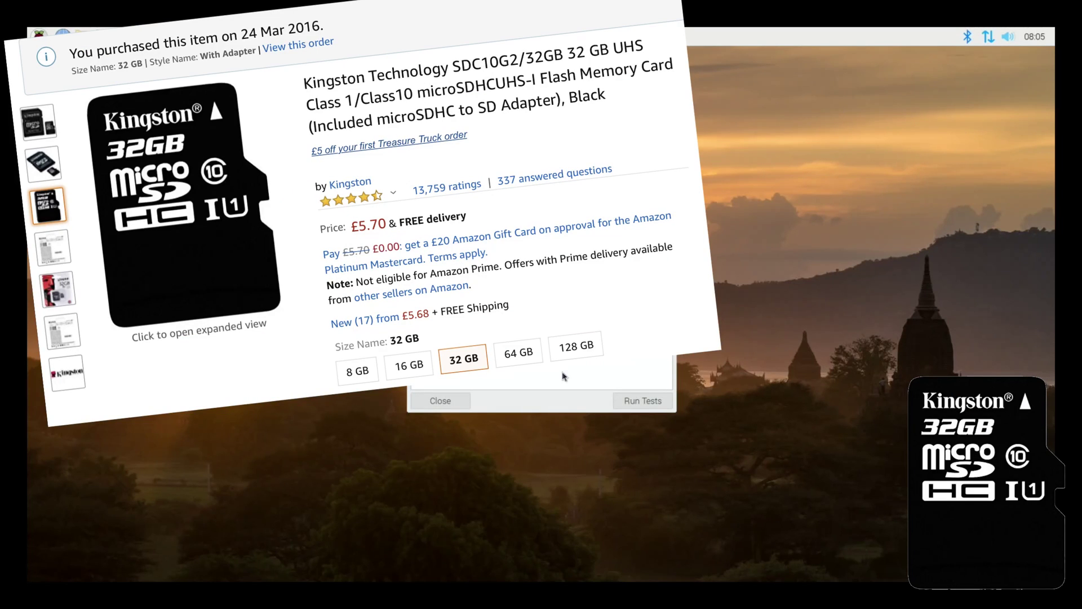
Run the SD Card Speed Test on the Kingston 32GB card, which returns FAIL.
{"action": "left_click", "coordinate": [623, 401]}
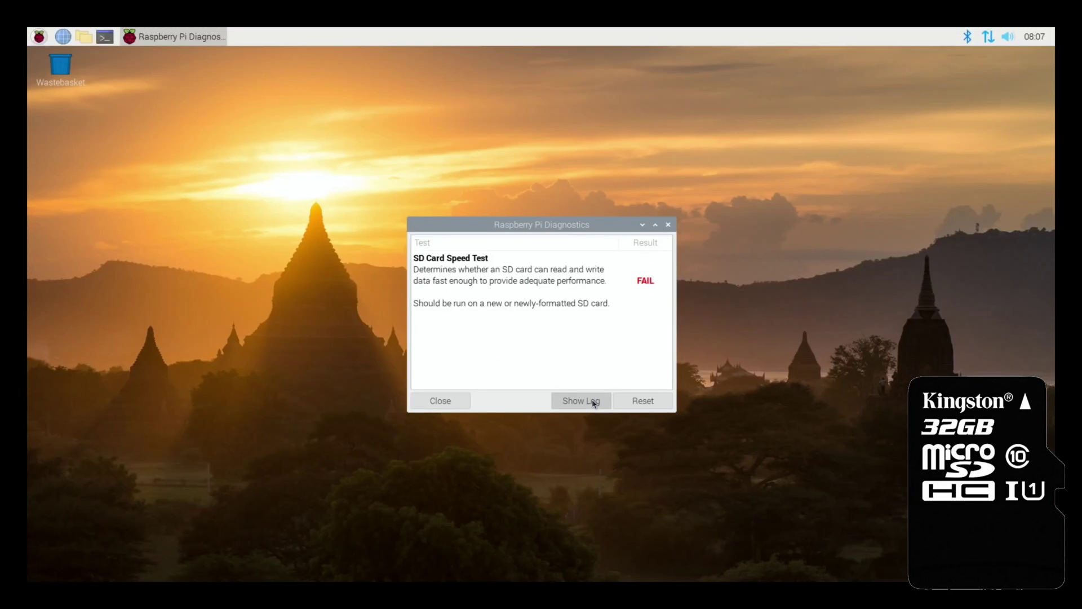
Review the failed test's rpdiags.txt log in Mousepad, maximized, showing failing random write/read speeds, then close it.
{"action": "left_click", "coordinate": [594, 402]}
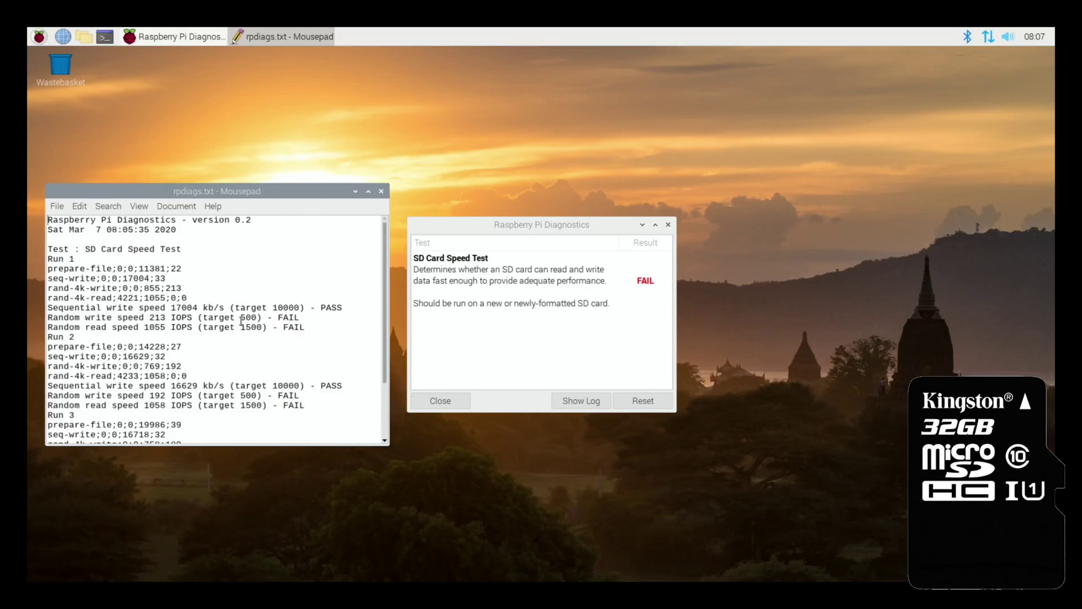
{"action": "scroll", "coordinate": [242, 321], "scroll_direction": "down", "scroll_amount": 3}
{"action": "scroll", "coordinate": [343, 242], "scroll_direction": "up", "scroll_amount": 3}
{"action": "left_click", "coordinate": [368, 192]}
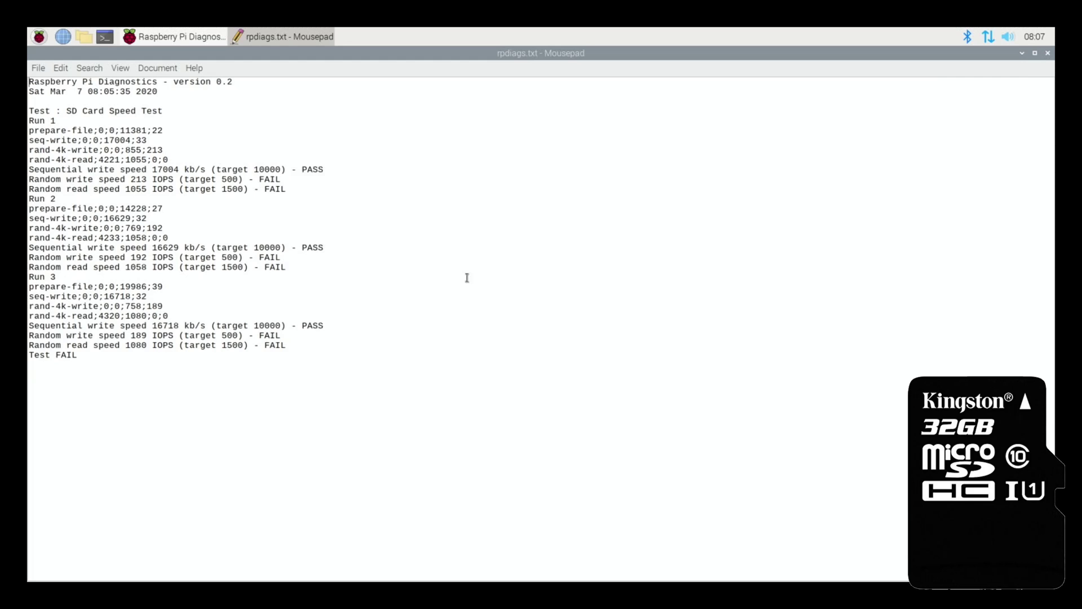
{"action": "left_click", "coordinate": [1047, 53]}
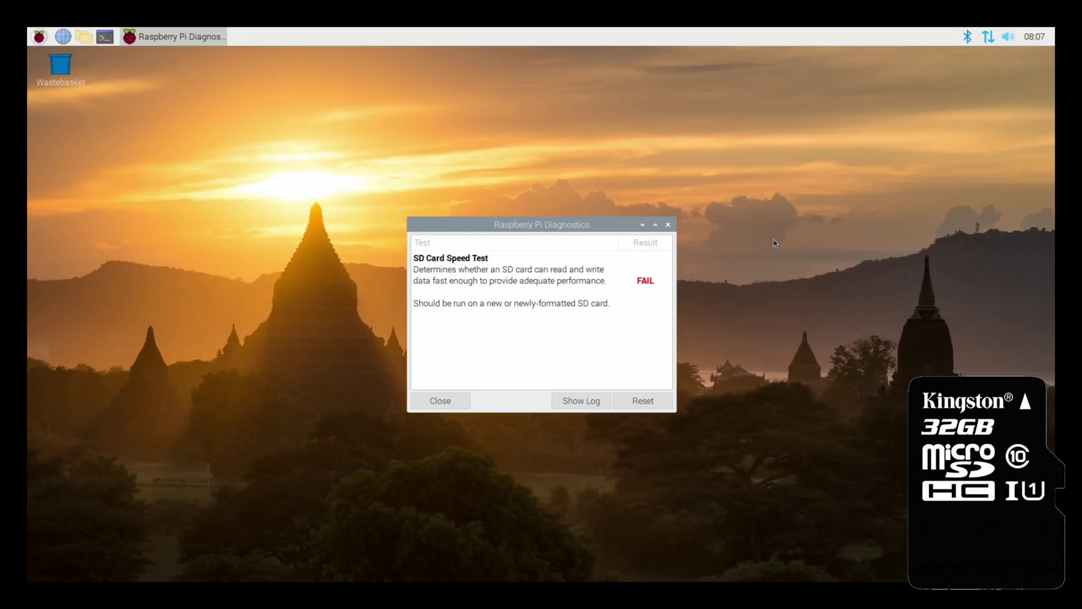